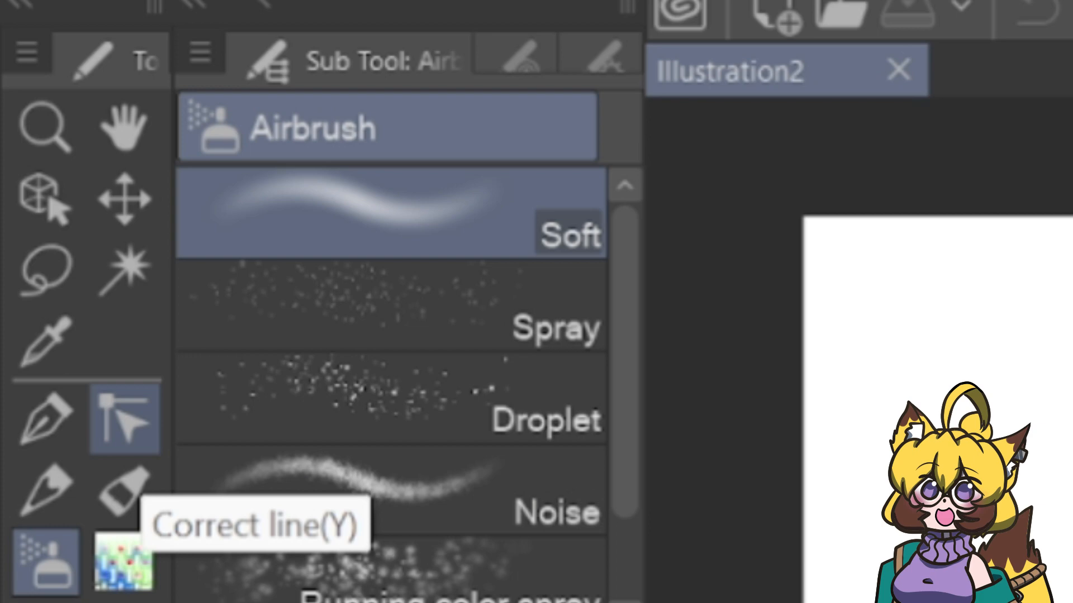
Activate the Correct line tool, look through its vector line sub tools and select Adjust line width.
left_click(134, 427)
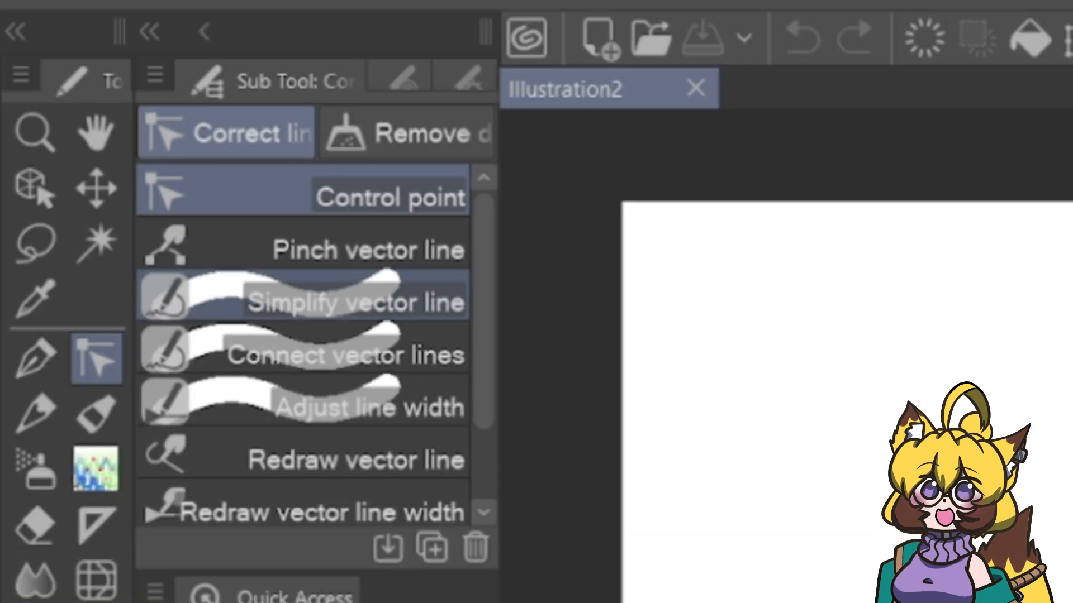
scroll(475, 336, "down", 1)
scroll(302, 249, "up", 1)
scroll(301, 250, "down", 1)
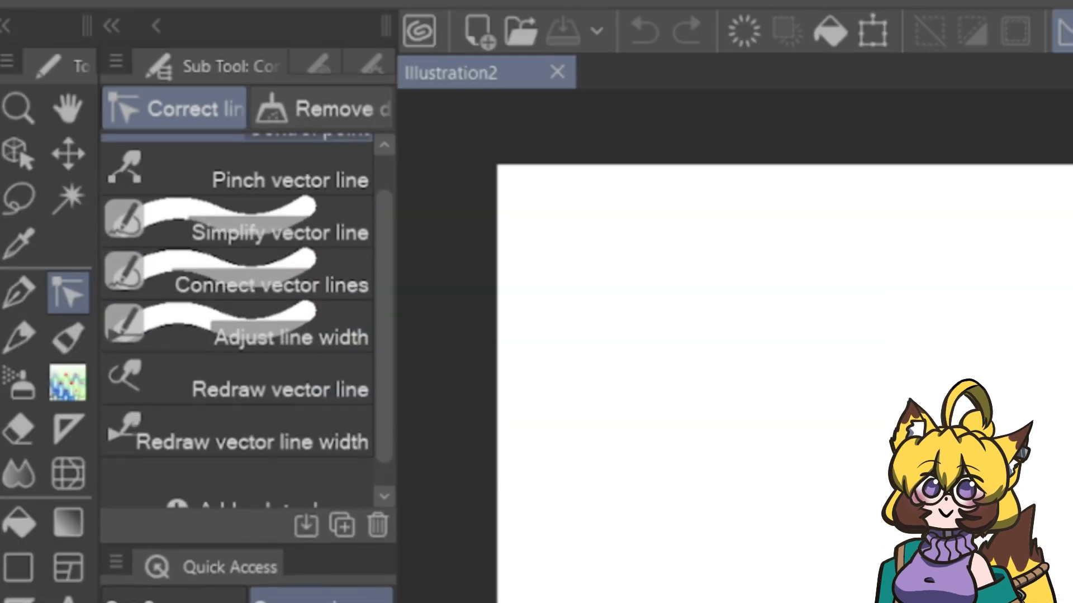
scroll(301, 324, "up", 1)
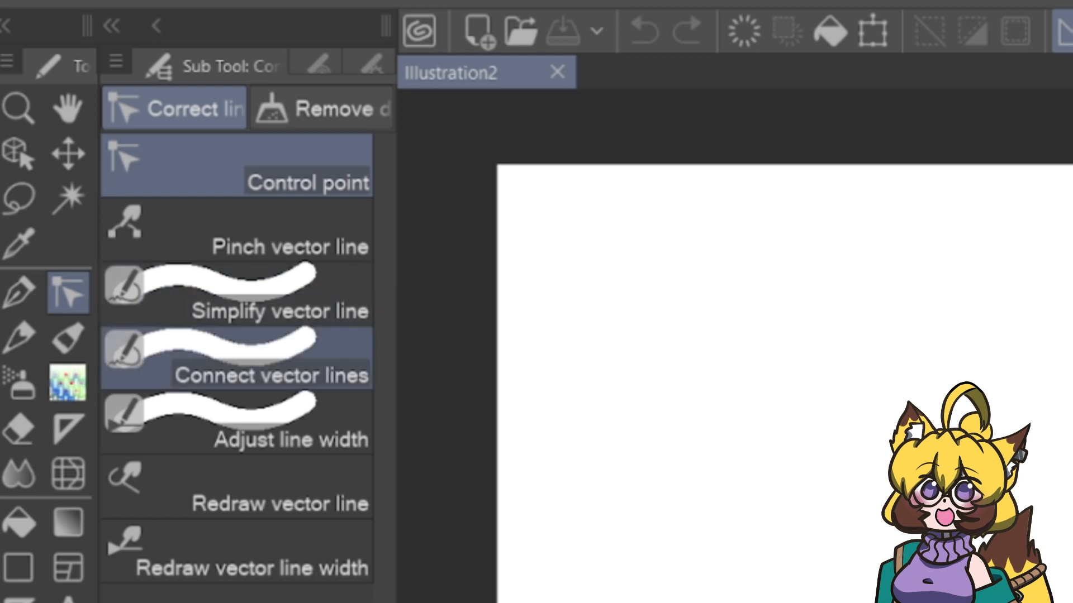
left_click(236, 423)
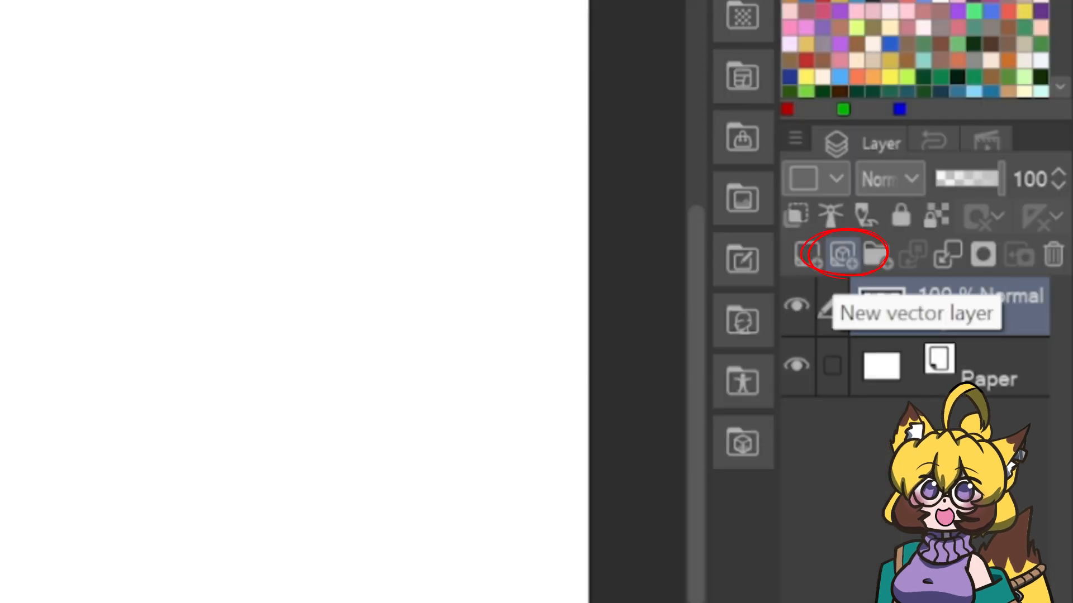
Create a new vector layer and draw a tall black arc bulging left on it with the G-pen.
left_click(842, 254)
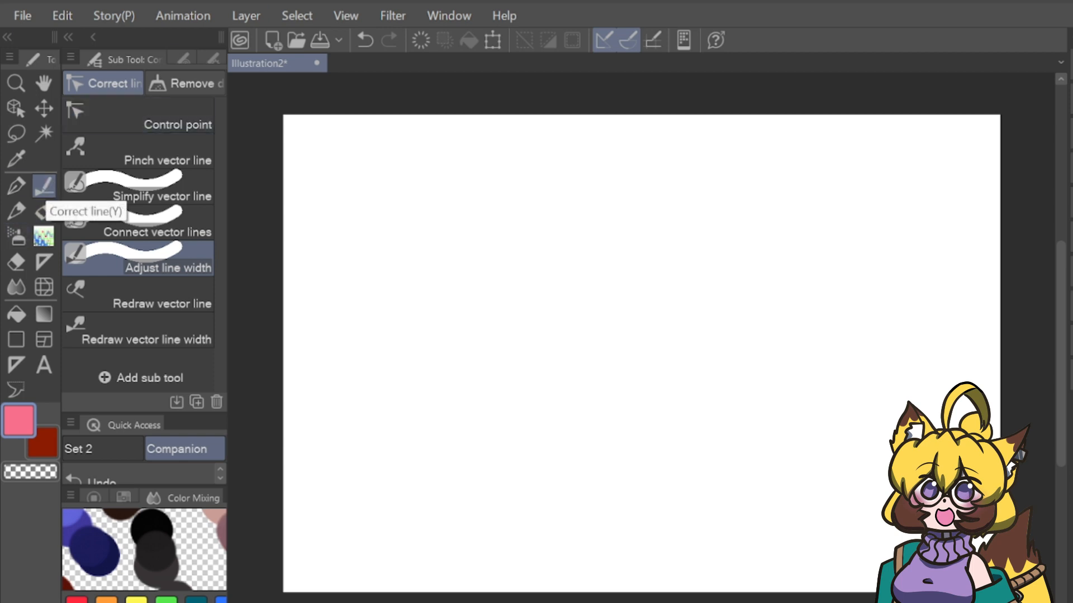
key("p")
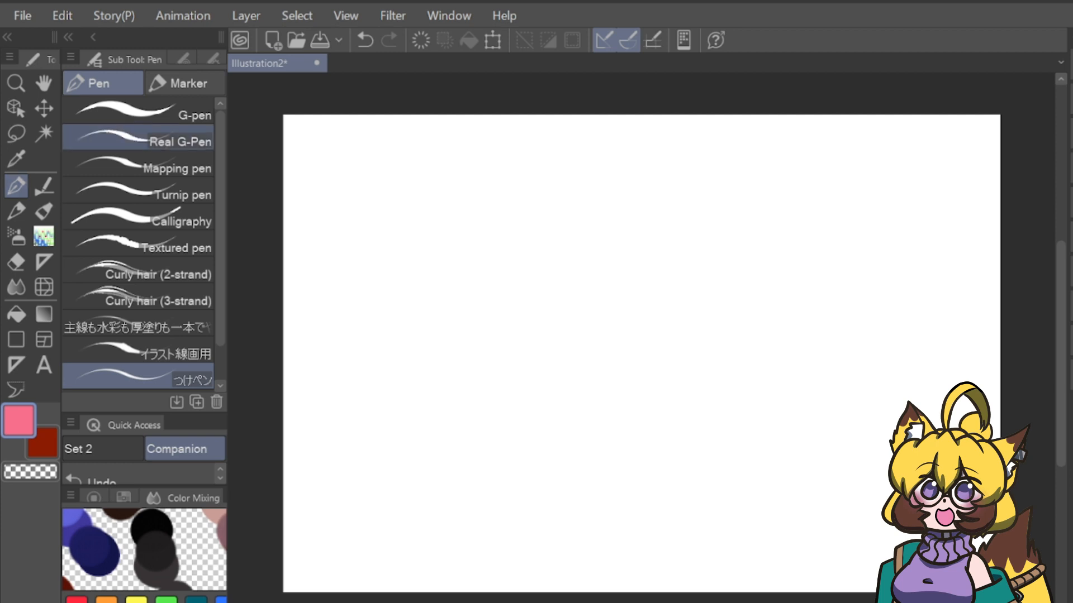
left_click(138, 111)
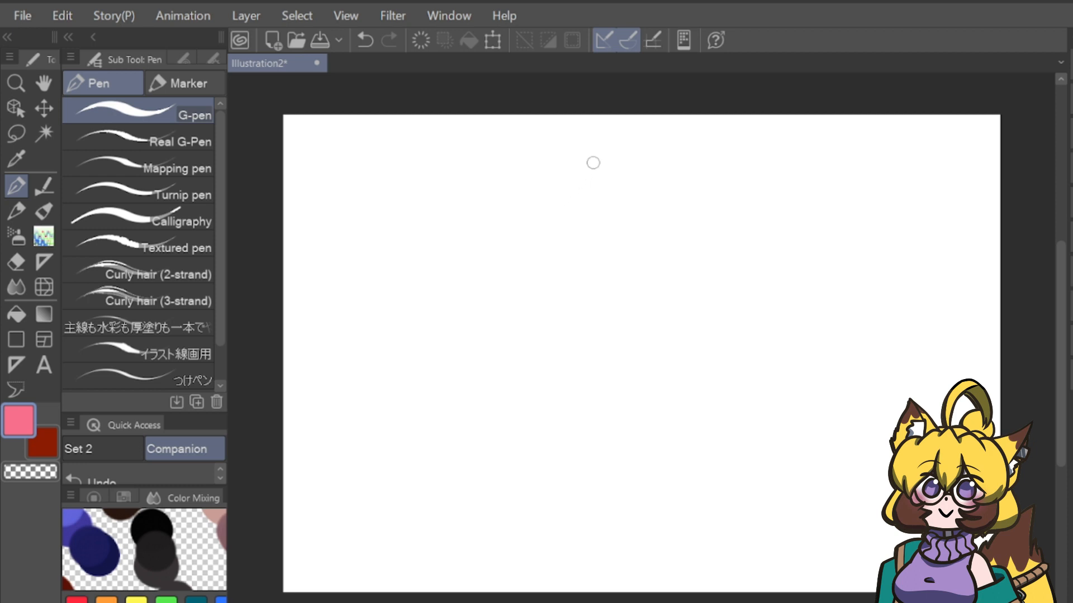
left_click(150, 518)
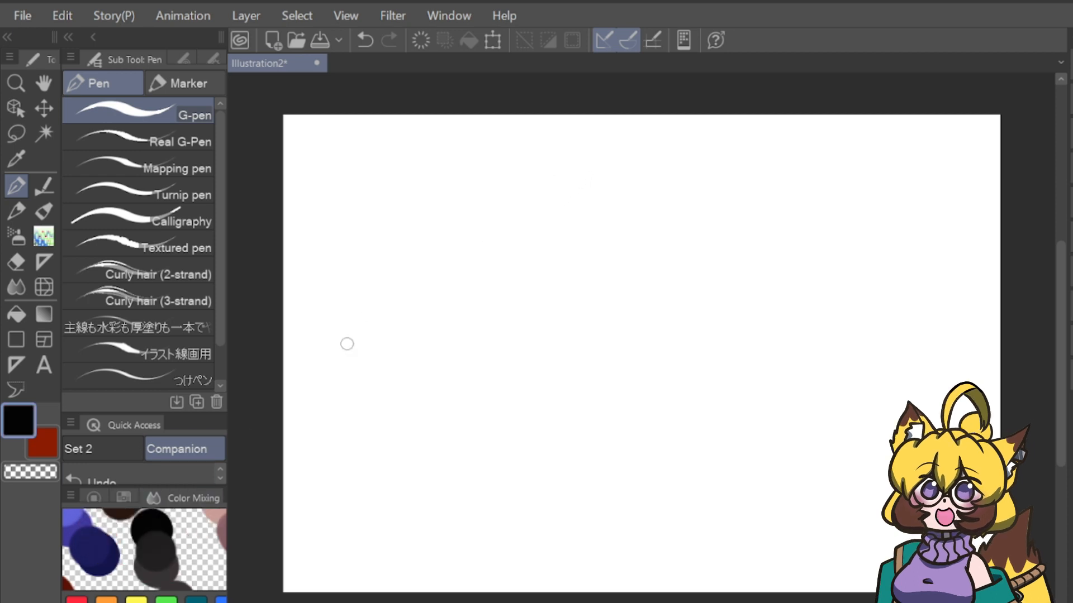
mouse_move(644, 138)
left_mouse_down()
mouse_move(575, 224)
mouse_move(615, 481)
left_mouse_up()
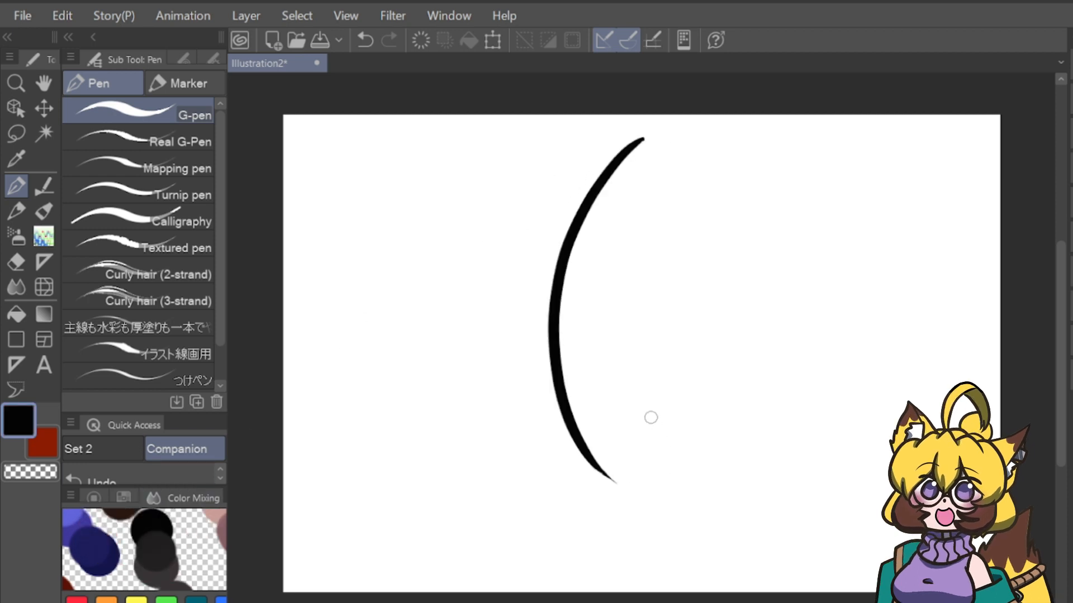
Simplify the arc along its length with Simplify vector line, and inspect its control points with the Control point sub tool.
left_click(44, 186)
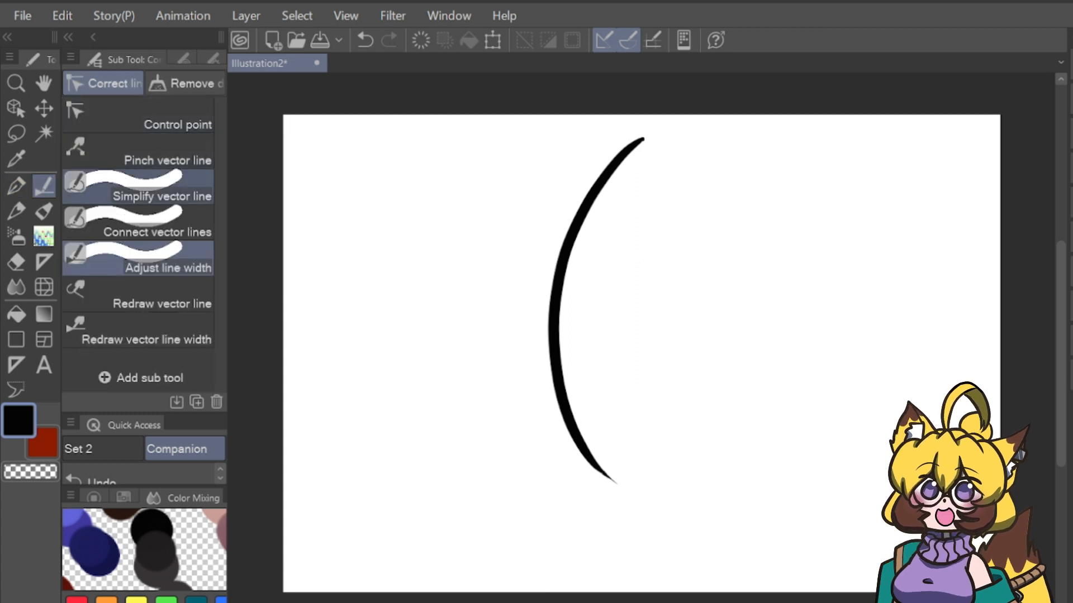
left_click(145, 190)
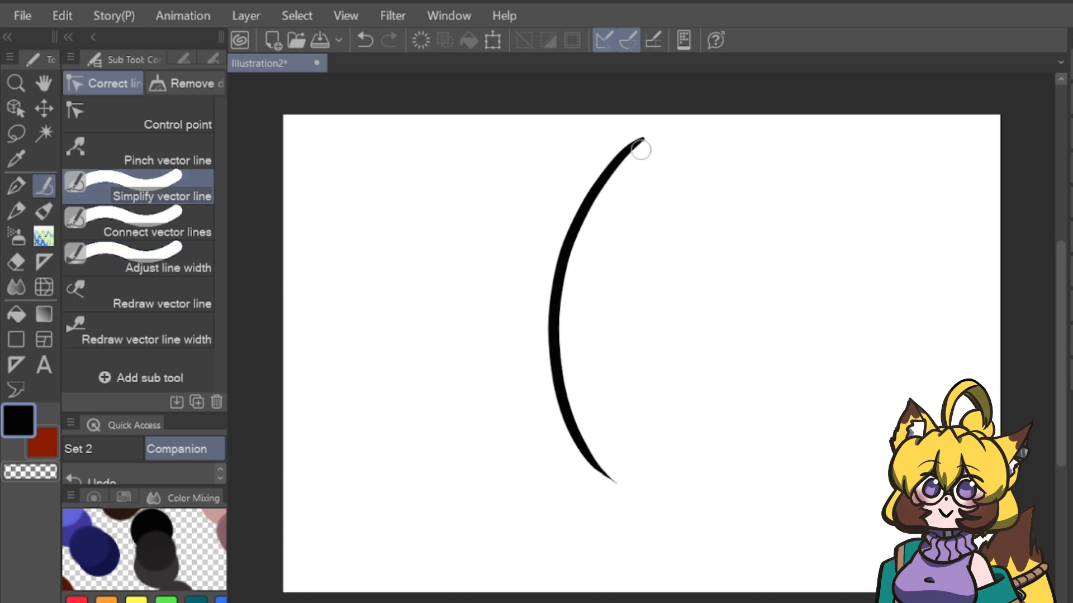
mouse_move(647, 138)
left_mouse_down()
mouse_move(557, 272)
mouse_move(552, 379)
mouse_move(579, 462)
mouse_move(605, 487)
mouse_move(566, 406)
mouse_move(560, 308)
mouse_move(589, 188)
mouse_move(638, 134)
mouse_move(569, 424)
mouse_move(609, 490)
mouse_move(577, 425)
mouse_move(562, 355)
mouse_move(585, 237)
mouse_move(653, 137)
mouse_move(585, 201)
mouse_move(570, 392)
mouse_move(627, 491)
mouse_move(582, 446)
mouse_move(560, 276)
mouse_move(593, 191)
mouse_move(584, 455)
left_mouse_up()
left_click(139, 117)
mouse_move(554, 345)
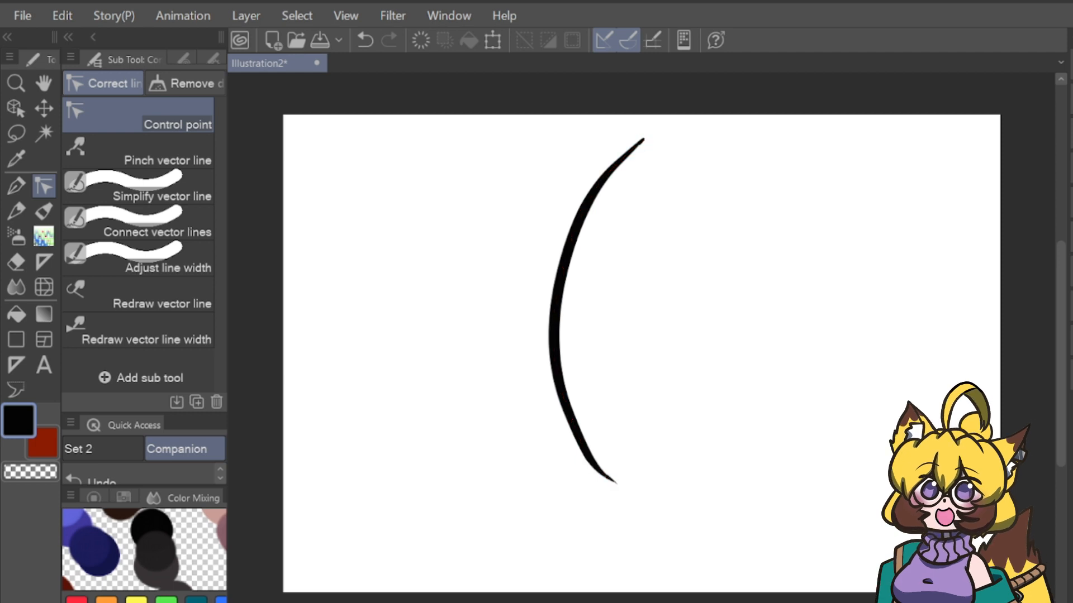
Draw a second black arc to the right of the first with the G-pen and show its control points.
key("p")
mouse_move(812, 164)
left_mouse_down()
mouse_move(749, 320)
mouse_move(800, 523)
left_mouse_up()
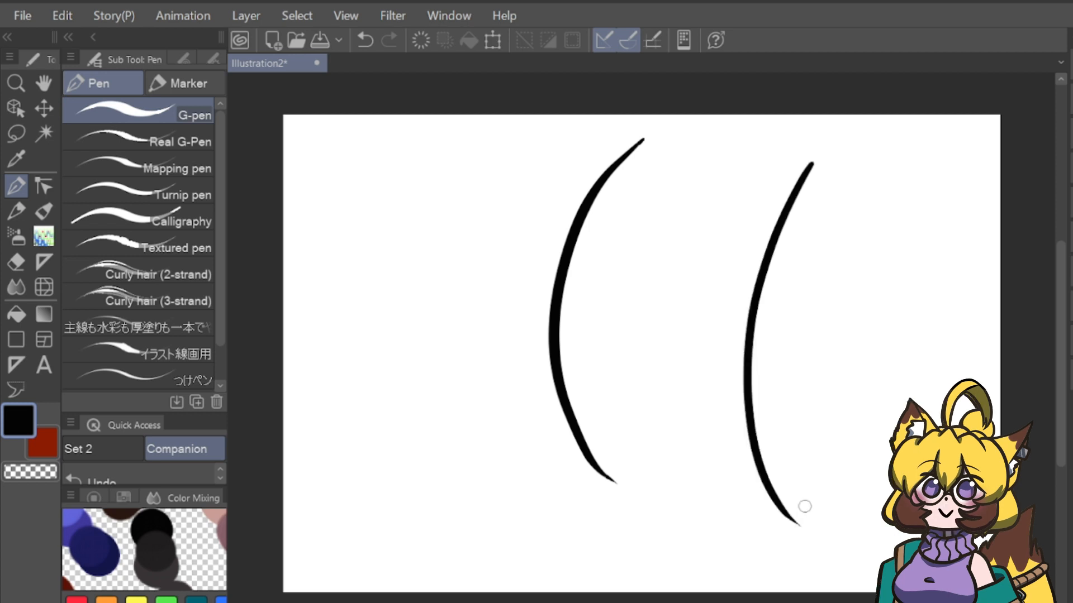
left_click(44, 186)
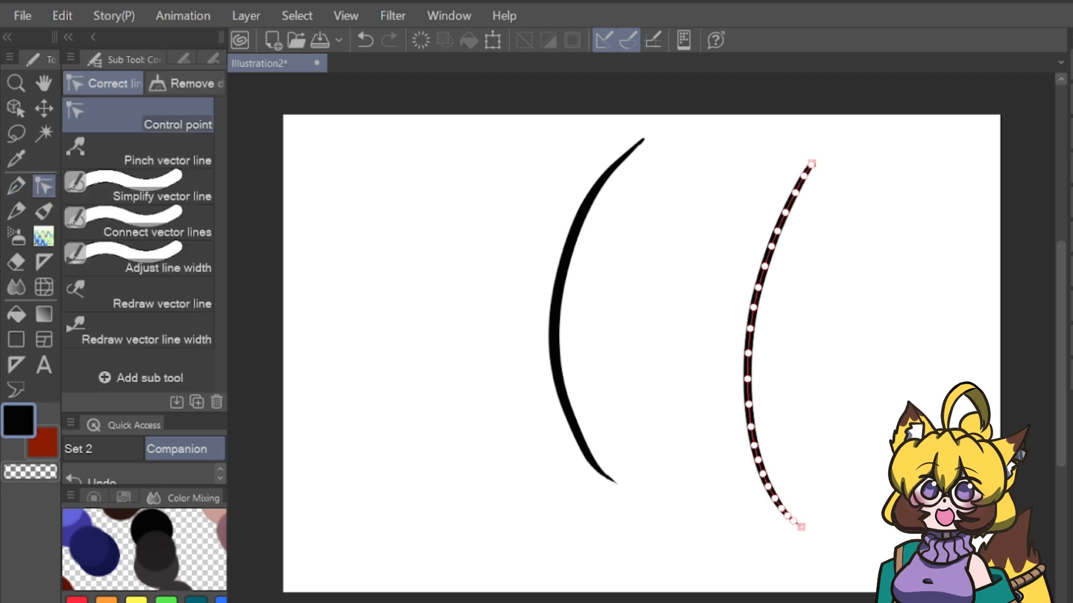
Pull the second arc's control points alternately left and right into a zigzag, and shift the first arc's control point near its upper end.
left_click_drag(748, 379, 714, 376)
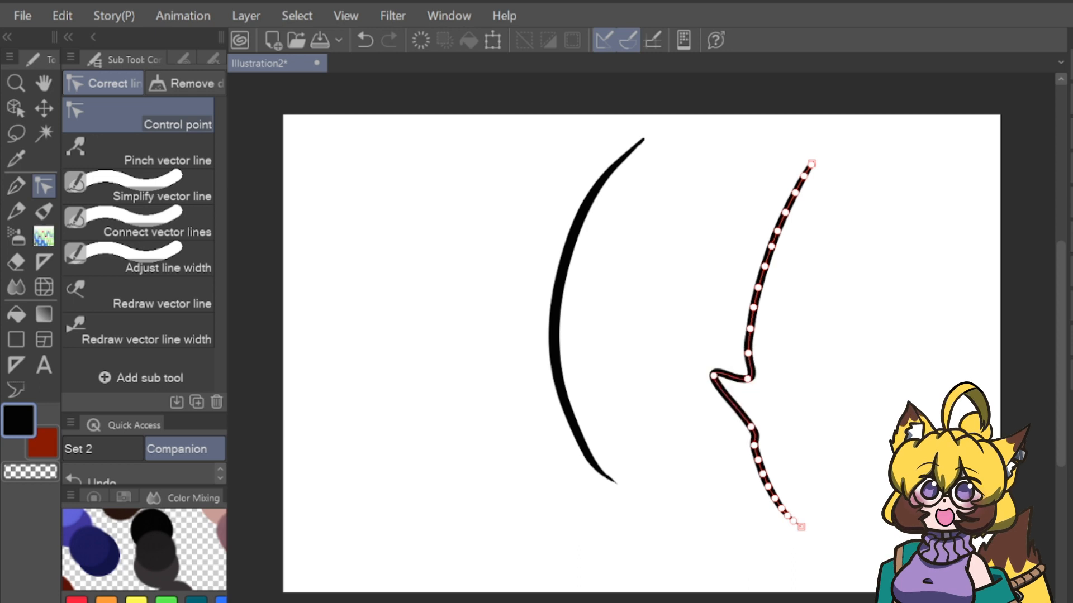
left_click_drag(750, 329, 820, 305)
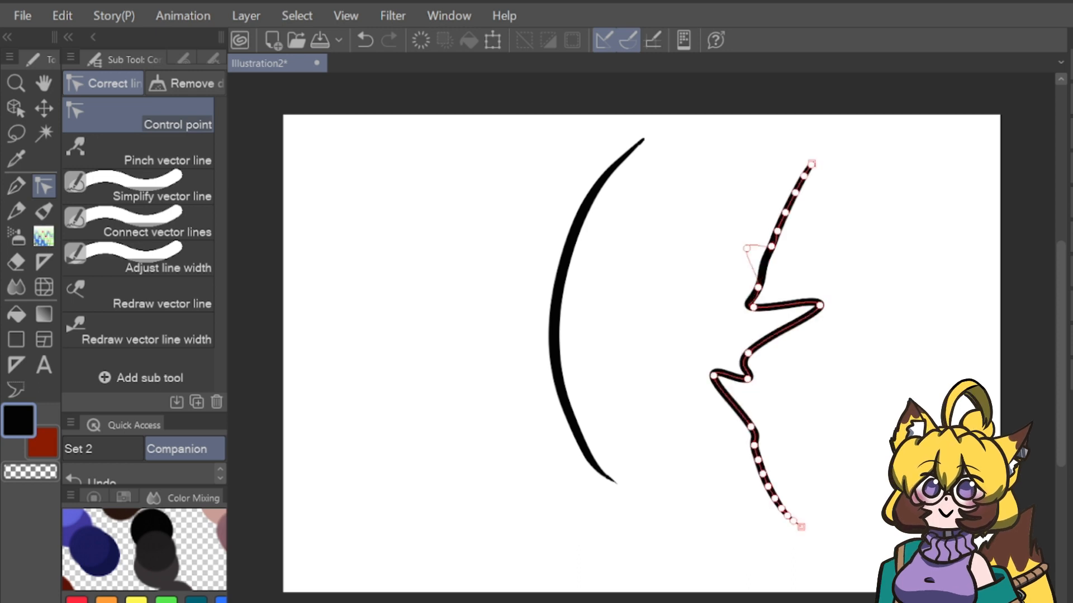
left_click_drag(747, 249, 723, 227)
left_click_drag(785, 212, 842, 211)
left_click_drag(643, 140, 635, 134)
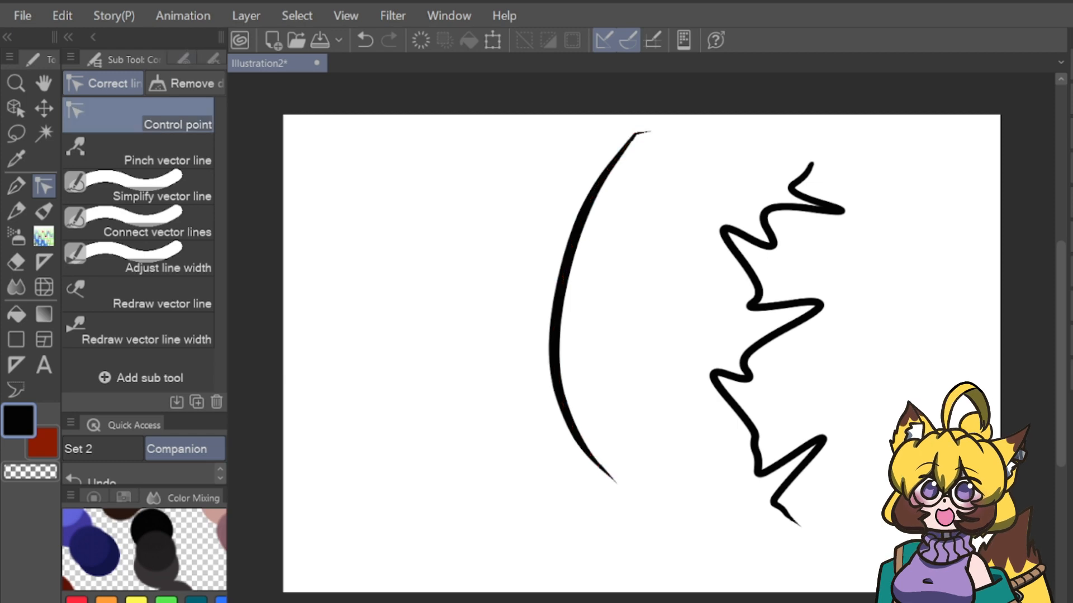
Show the Control point options and move the first arc's upper control points down and left to round out its curve.
left_click(183, 58)
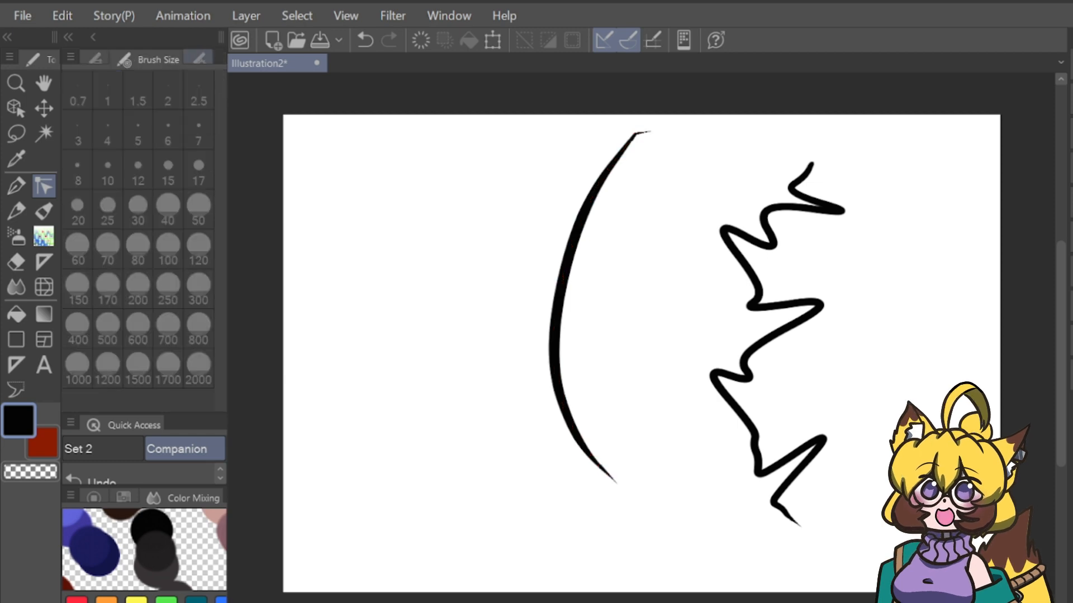
left_click(198, 59)
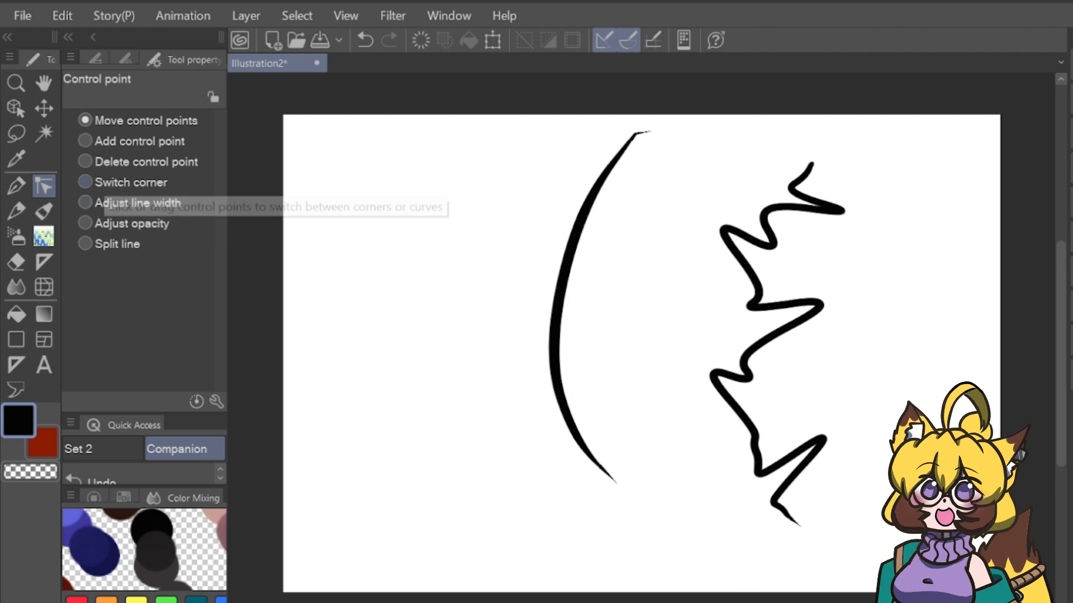
left_click(130, 183)
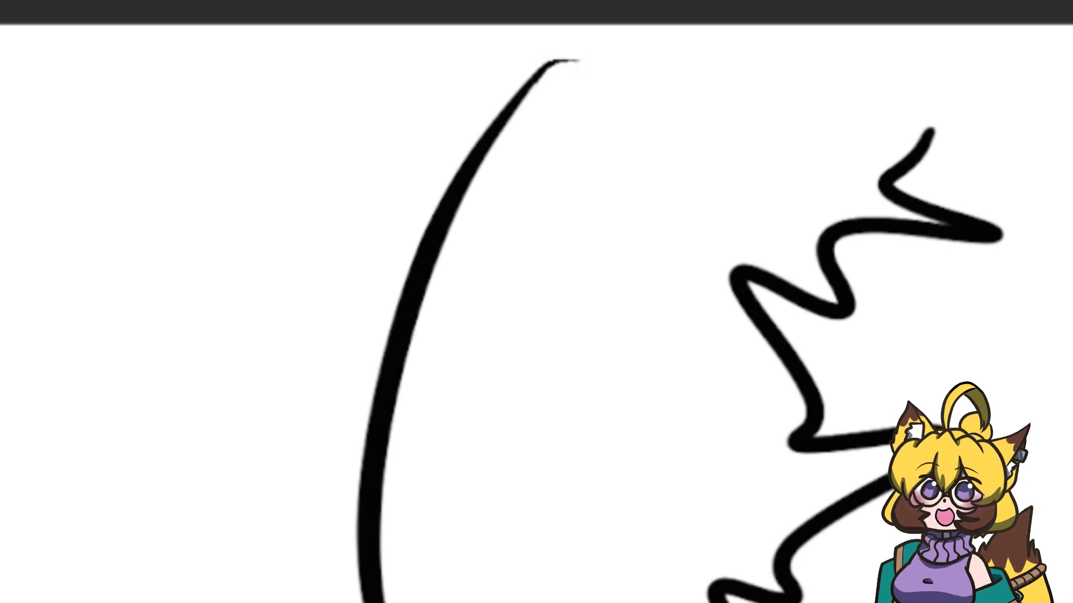
left_click_drag(546, 65, 513, 112)
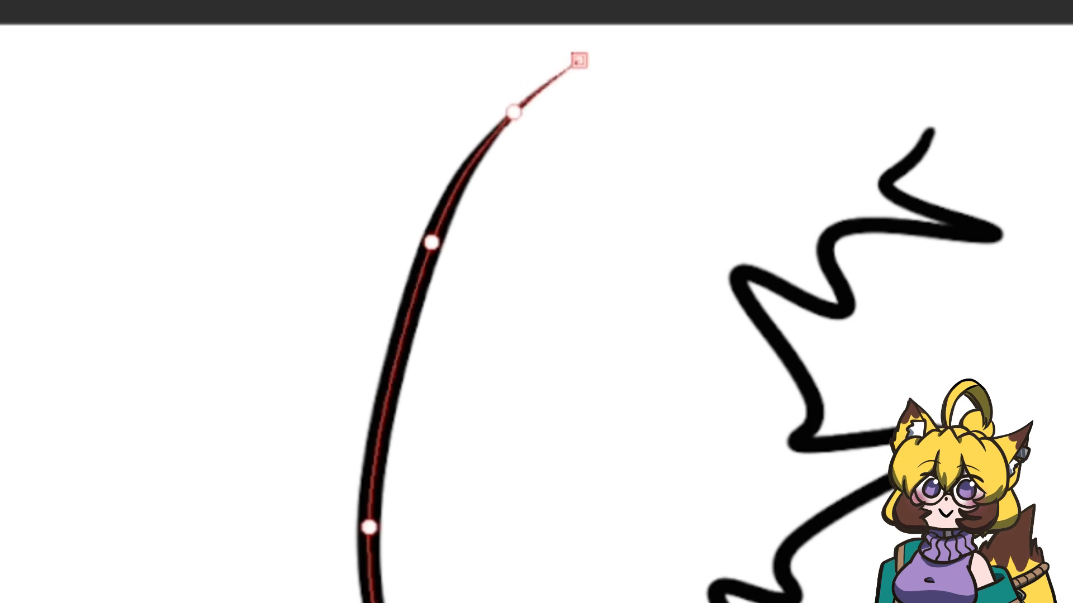
left_click_drag(432, 242, 395, 287)
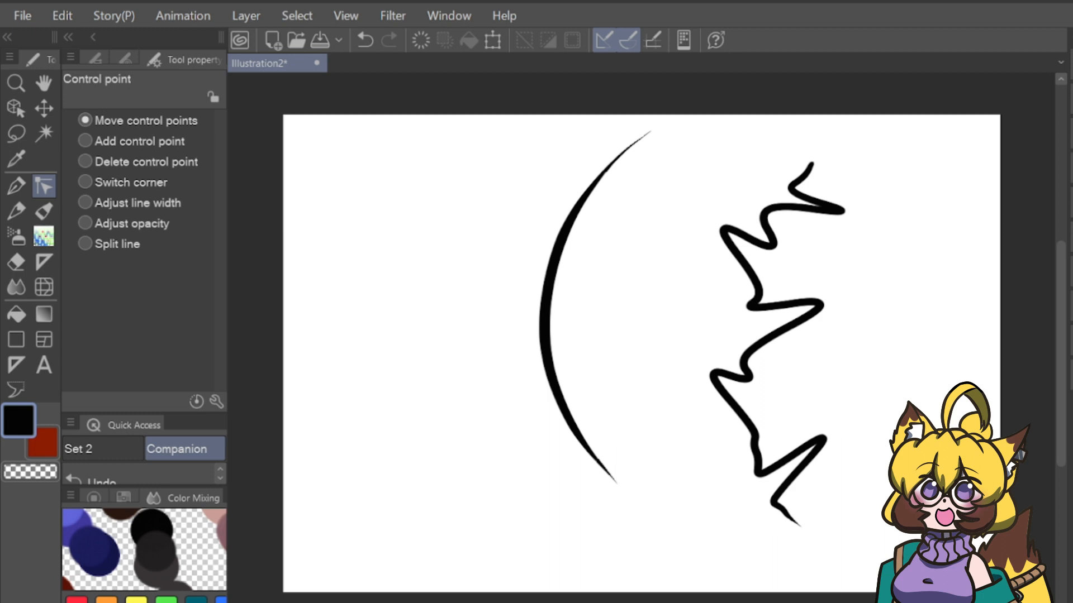
Add a control point on the middle of the first arc and delete it again.
left_click(85, 141)
left_click(546, 294)
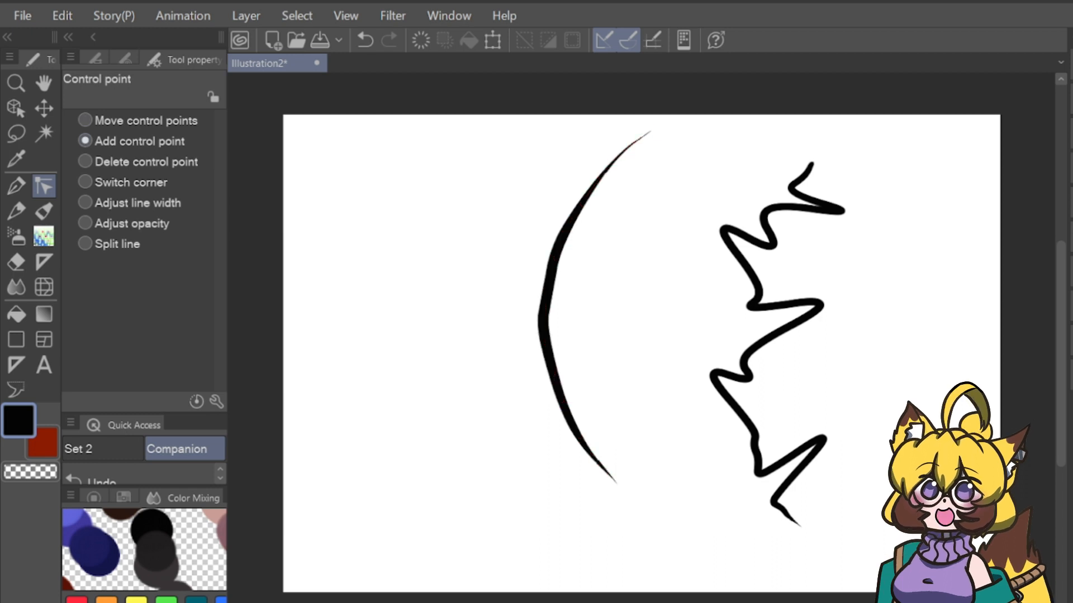
left_click(85, 162)
left_click(545, 294)
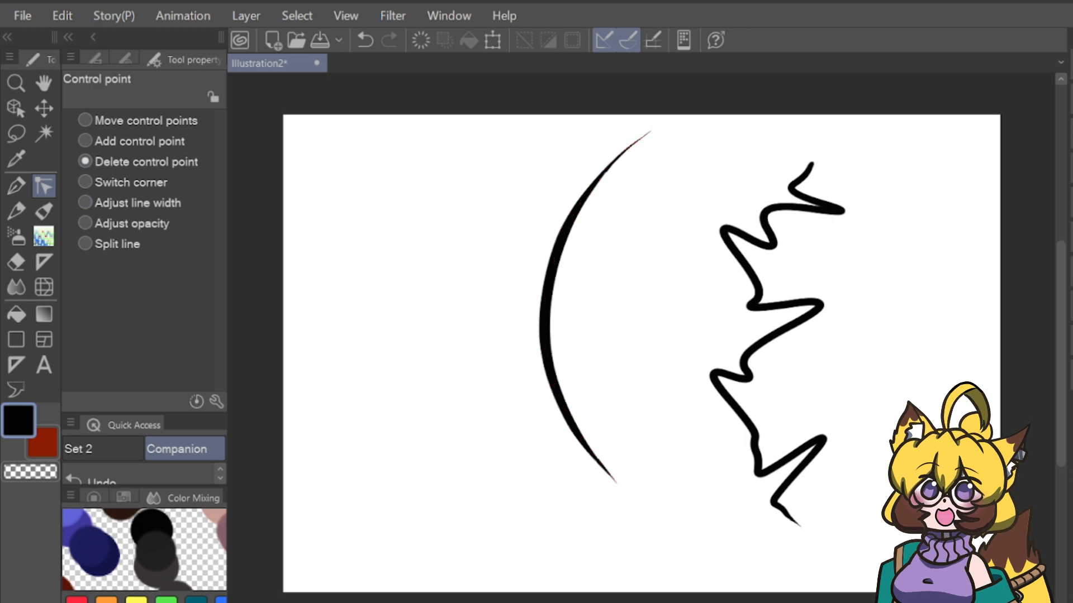
Bend the upper half of the first arc slightly outward with Pinch vector line.
left_click(95, 59)
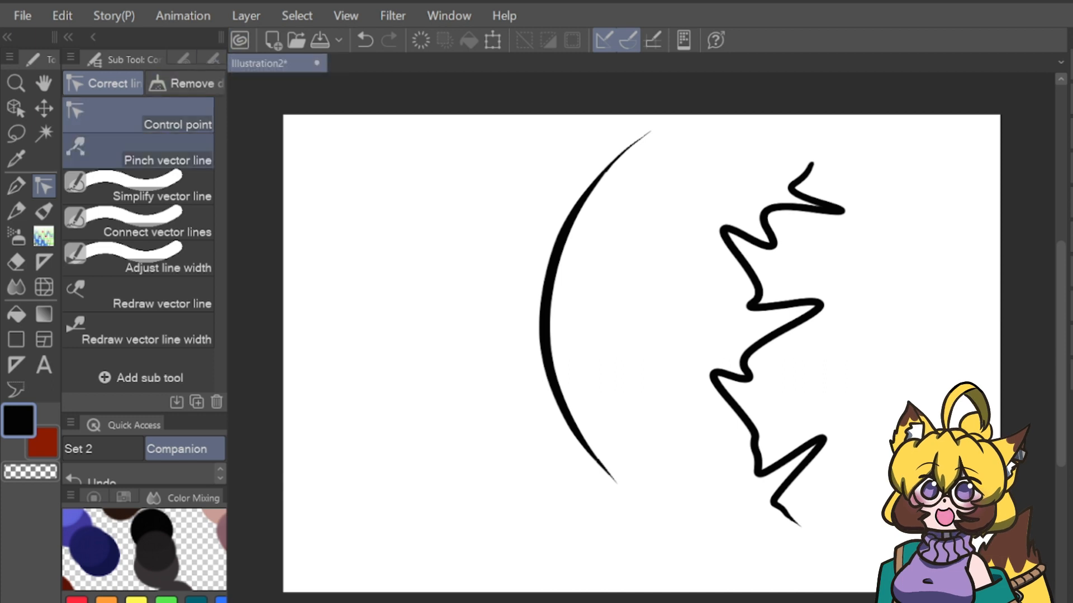
left_click(140, 151)
mouse_move(559, 263)
left_mouse_down()
mouse_move(564, 282)
mouse_move(608, 292)
mouse_move(571, 224)
mouse_move(534, 257)
mouse_move(554, 265)
left_mouse_up()
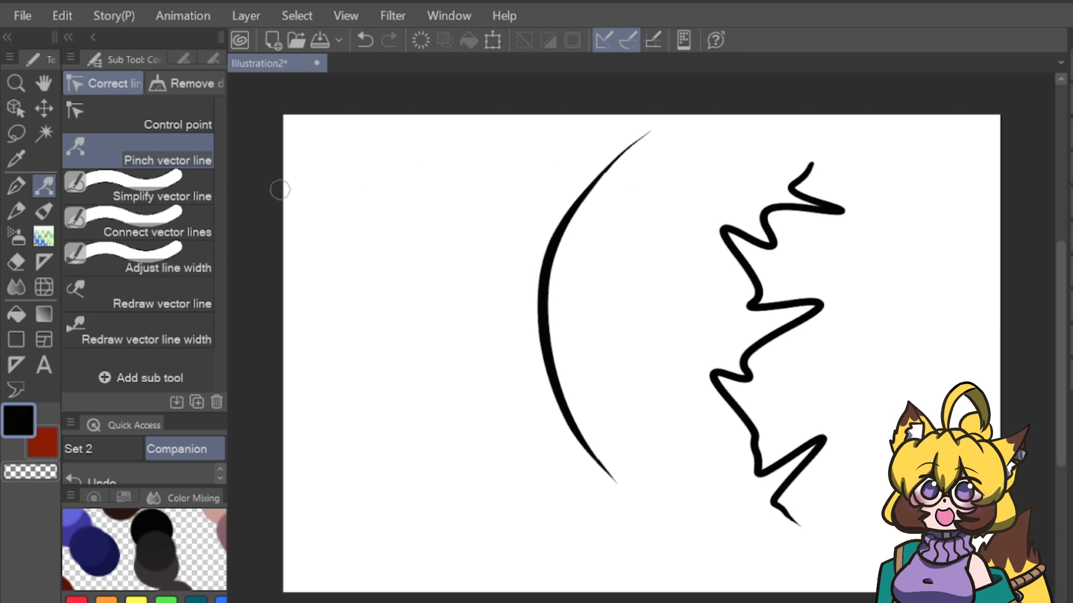
Join the zigzag's upper end to the first arc's tip with Connect vector lines, and pinch the joint slightly upward.
left_click(137, 223)
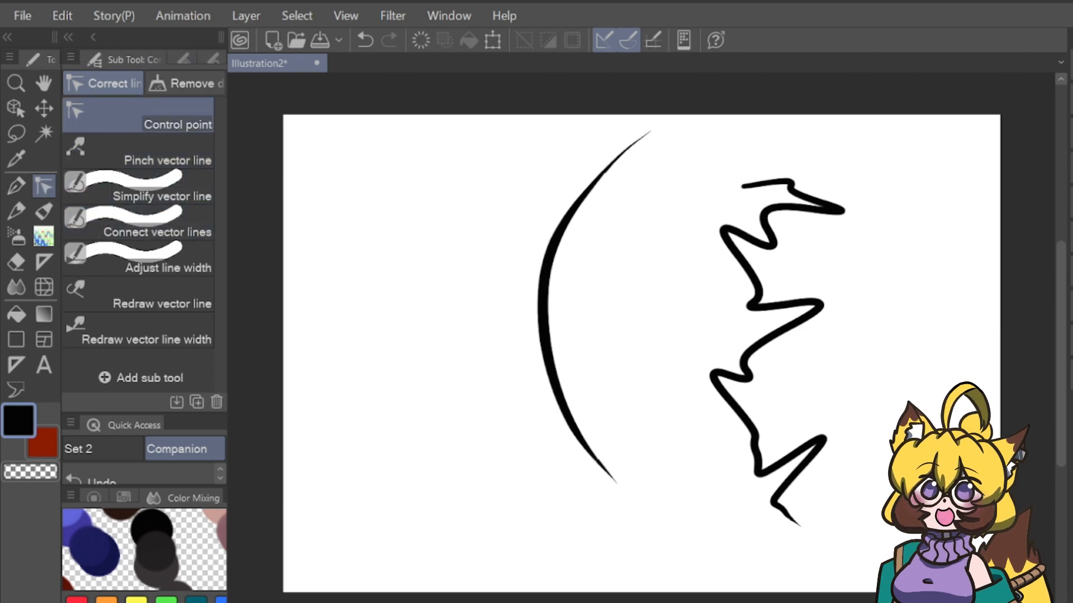
left_click_drag(743, 185, 643, 134)
left_click_drag(671, 138, 648, 139)
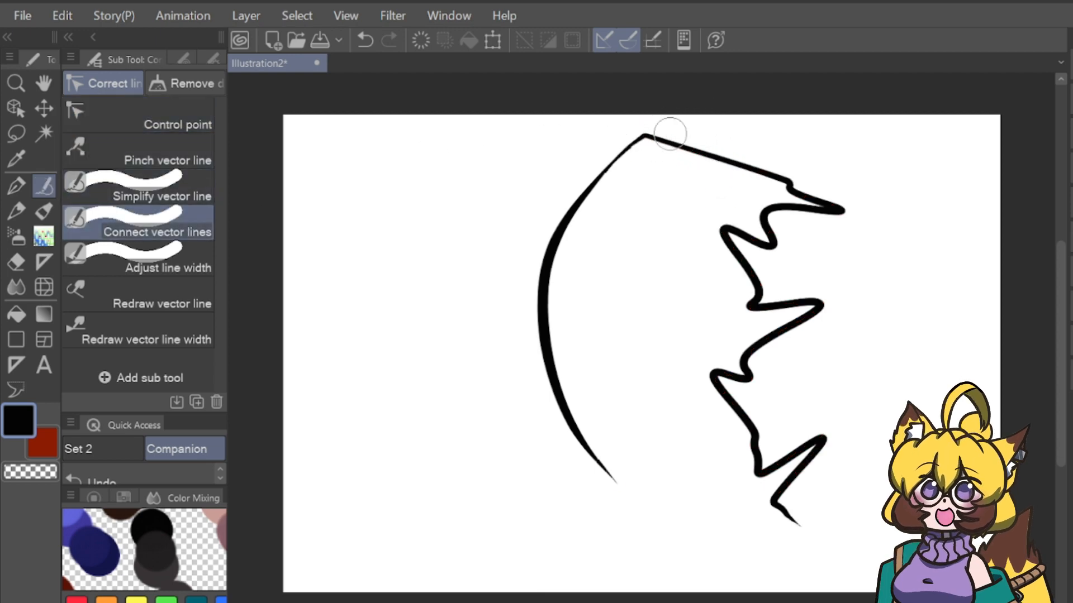
left_click(140, 151)
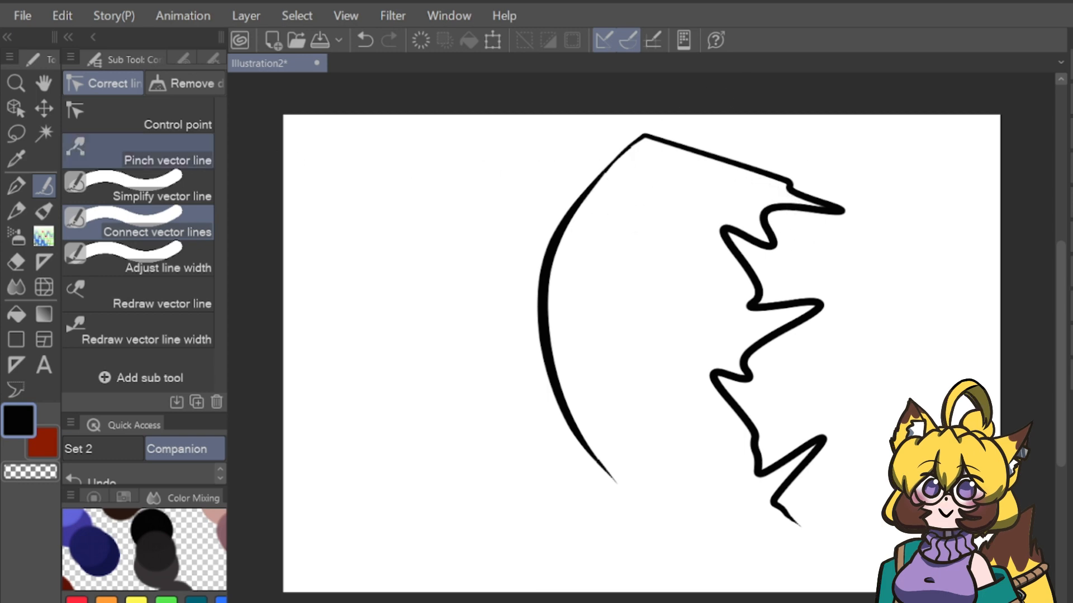
mouse_move(649, 134)
left_mouse_down()
mouse_move(682, 146)
mouse_move(649, 131)
left_mouse_up()
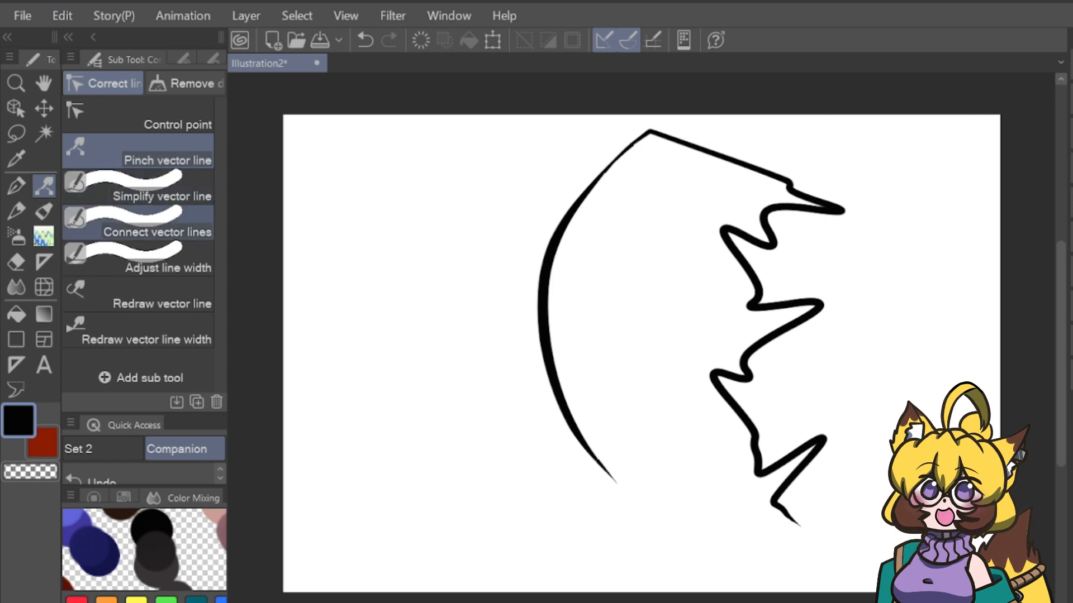
Draw a simple smiling face with bob hair and bangs to the left of the arc with the G-pen.
left_click(167, 260)
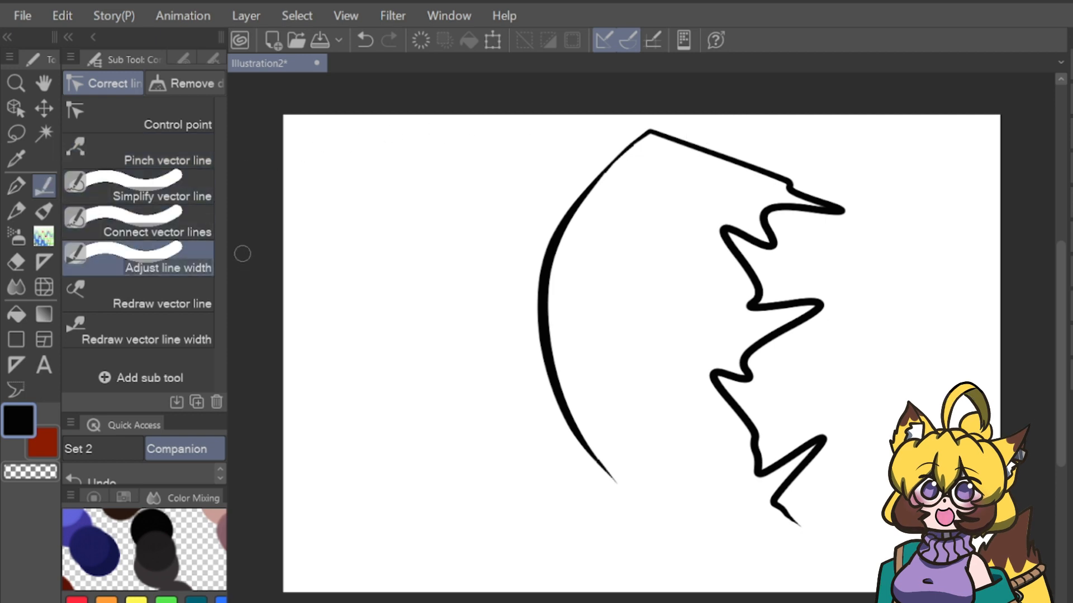
key("p")
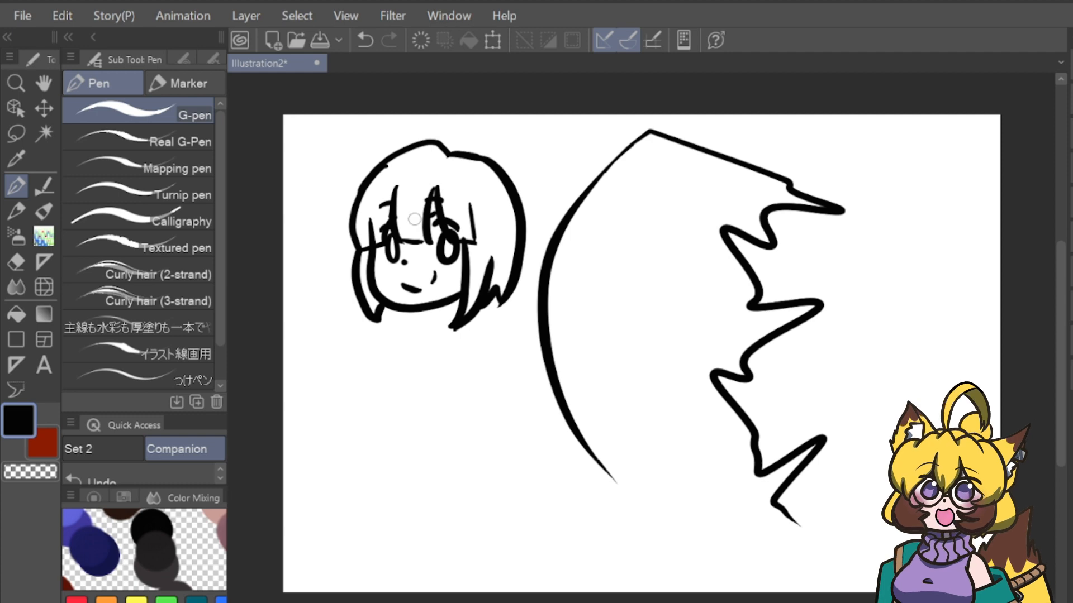
Set Adjust line width to Narrow at 1.2 and thin the hair's outer outline on both sides of the head.
left_click(44, 186)
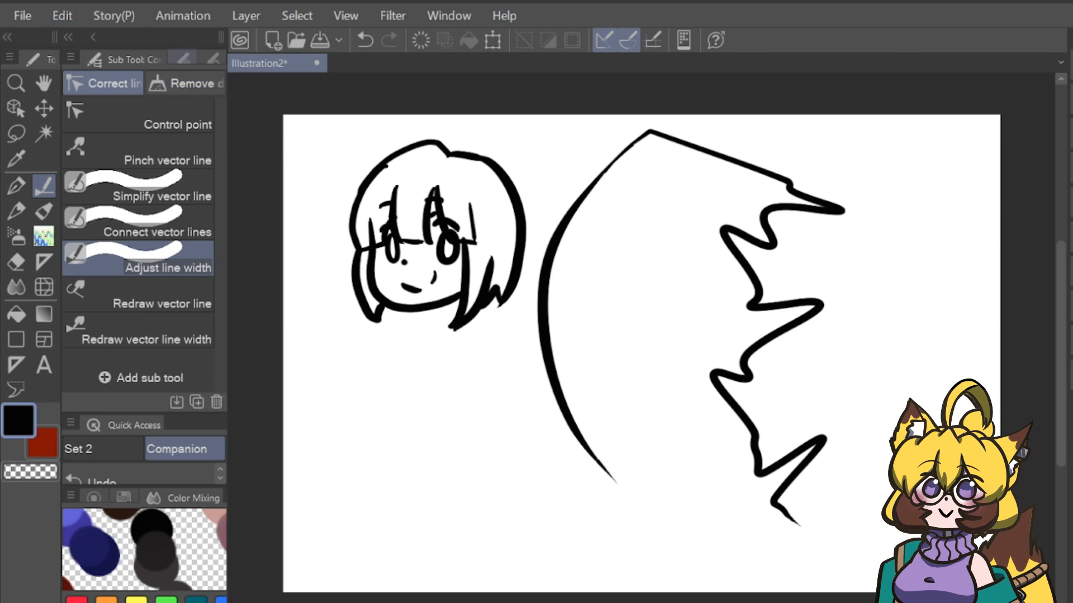
left_click(182, 58)
left_click(212, 59)
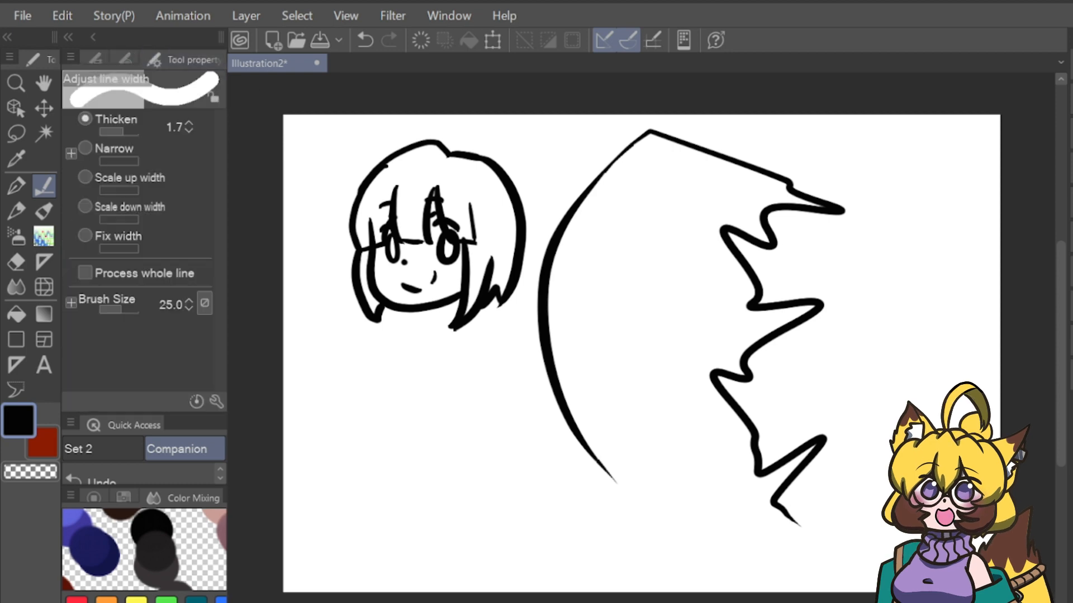
left_click(85, 148)
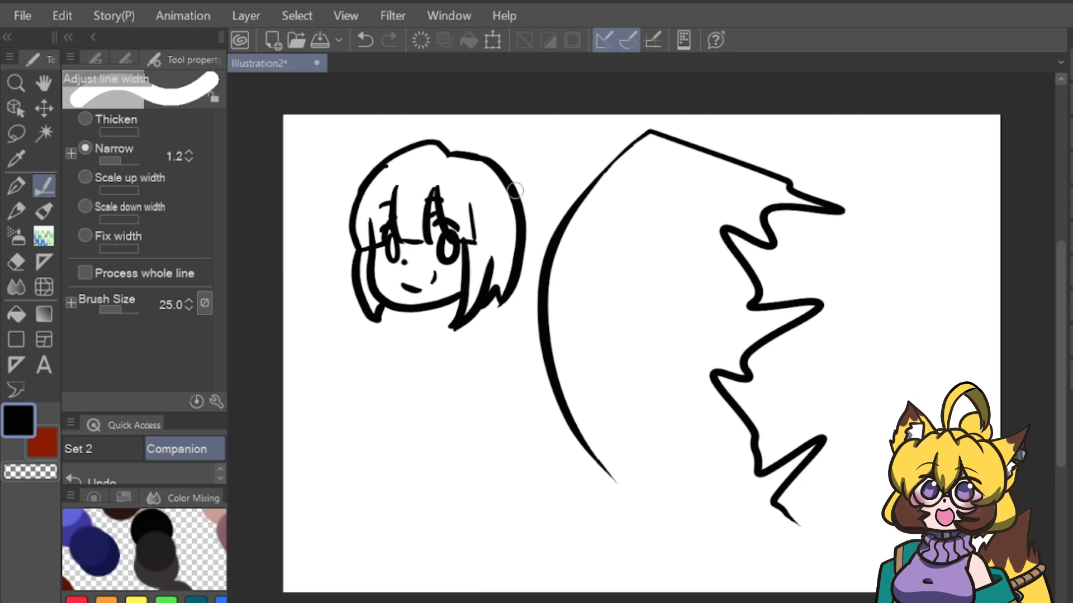
mouse_move(518, 192)
left_mouse_down()
mouse_move(503, 240)
mouse_move(502, 218)
mouse_move(494, 301)
left_mouse_up()
left_click_drag(515, 224, 502, 297)
left_click_drag(493, 167, 519, 252)
mouse_move(470, 147)
left_mouse_down()
mouse_move(486, 132)
mouse_move(379, 167)
mouse_move(355, 249)
left_mouse_up()
left_click_drag(366, 209, 354, 246)
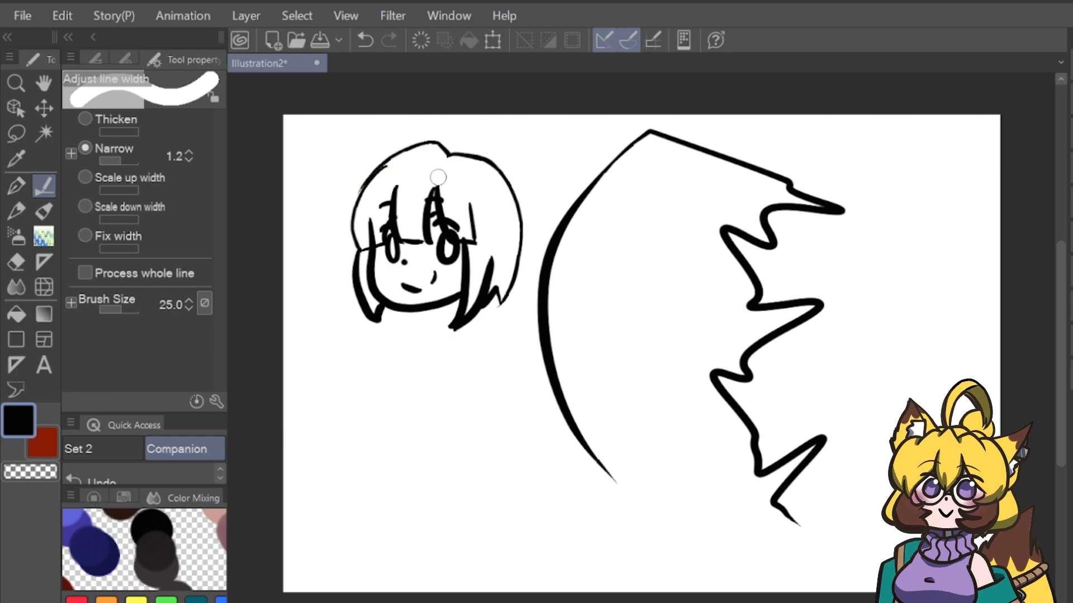
Thin the lines of the bangs, the eye on the left and the hair lock right of the face.
left_click_drag(412, 228, 416, 253)
mouse_move(404, 194)
left_mouse_down()
mouse_move(391, 254)
mouse_move(400, 239)
left_mouse_up()
left_click_drag(436, 180, 428, 249)
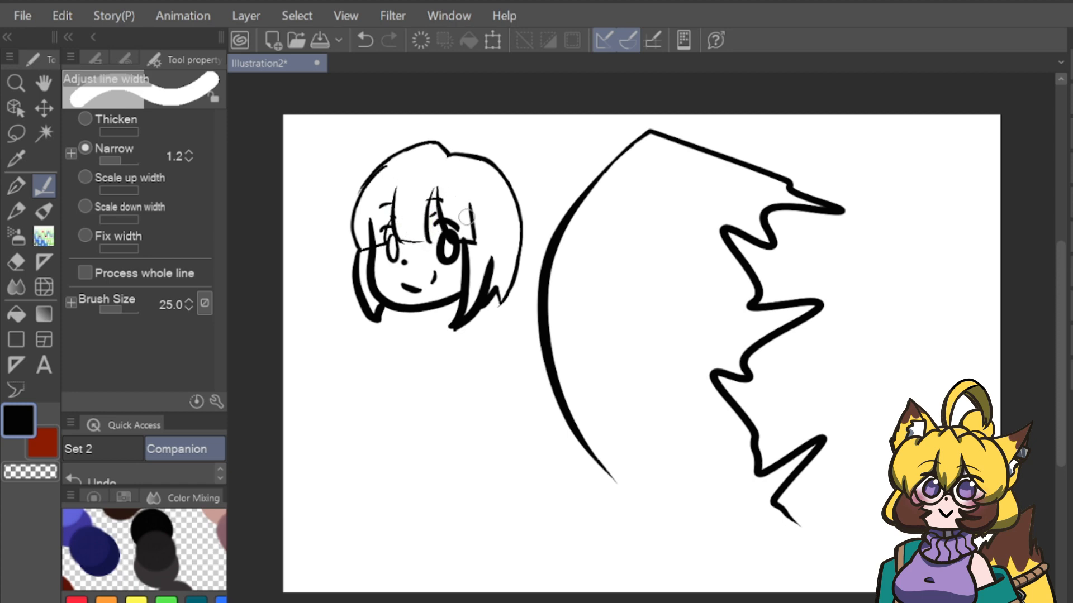
left_click_drag(468, 208, 460, 324)
left_click_drag(481, 252, 468, 299)
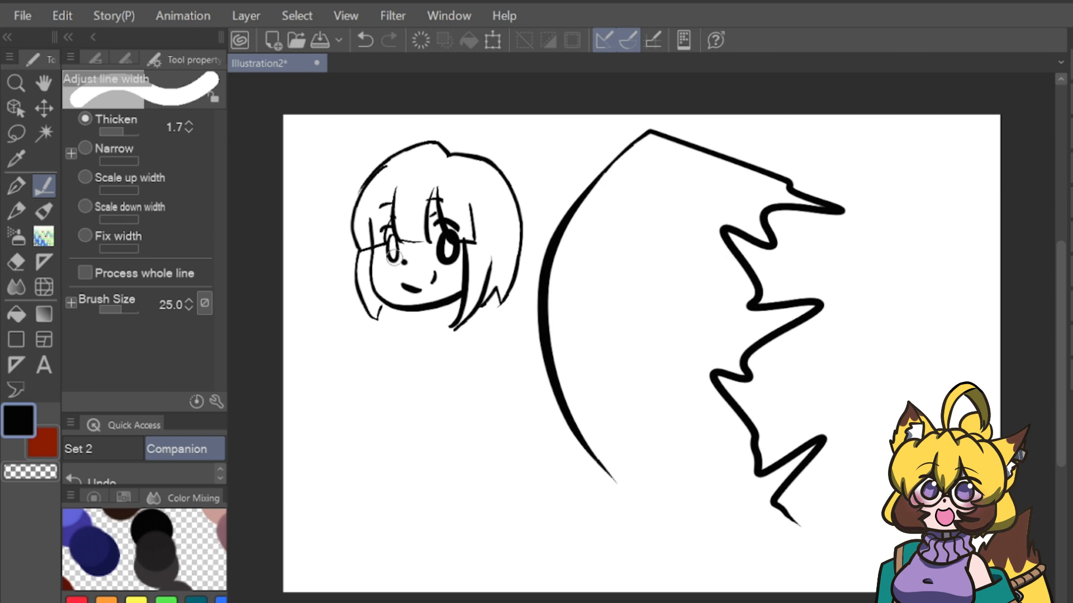
Switch Adjust line width to Thicken at 1.7 and thicken the left eye and the hair's right outline.
left_click_drag(394, 258, 392, 238)
mouse_move(519, 196)
left_mouse_down()
mouse_move(527, 239)
mouse_move(526, 216)
mouse_move(502, 302)
left_mouse_up()
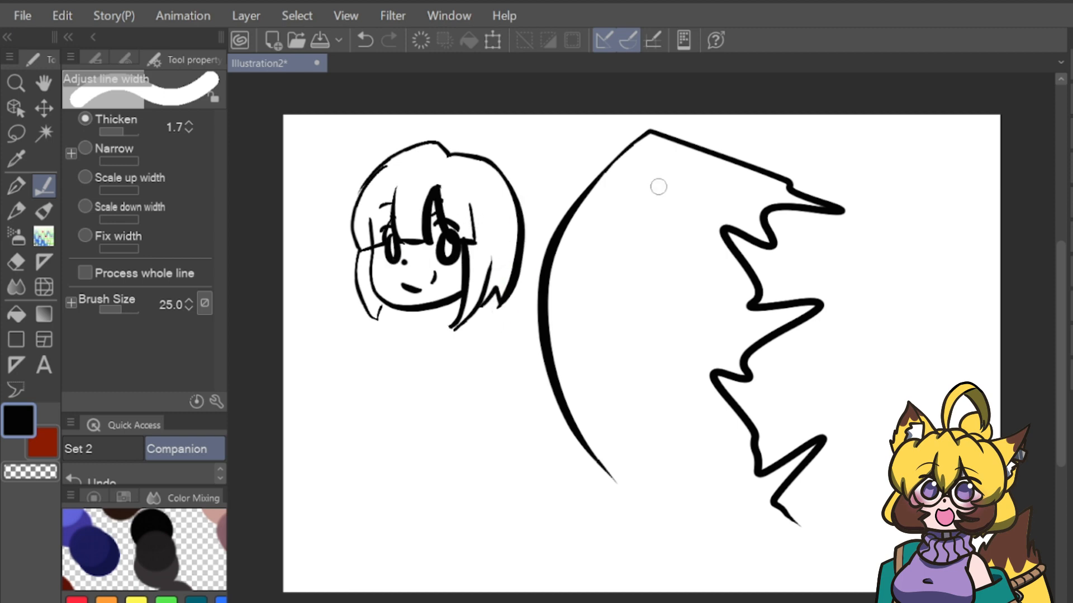
Erase the hair outline over the top and left of the head with the Vector eraser.
key("e")
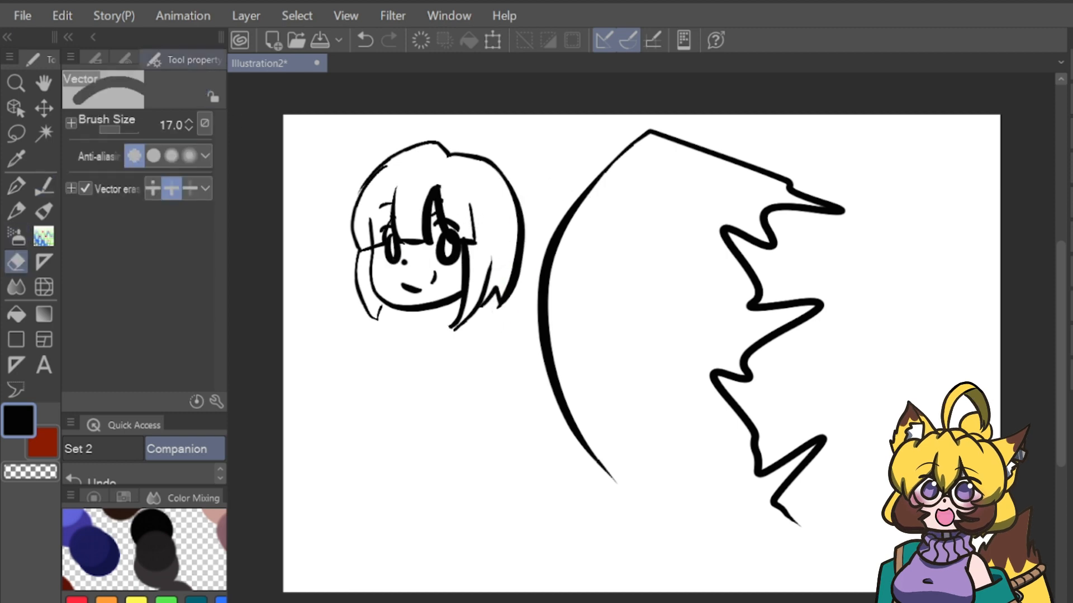
left_click(95, 59)
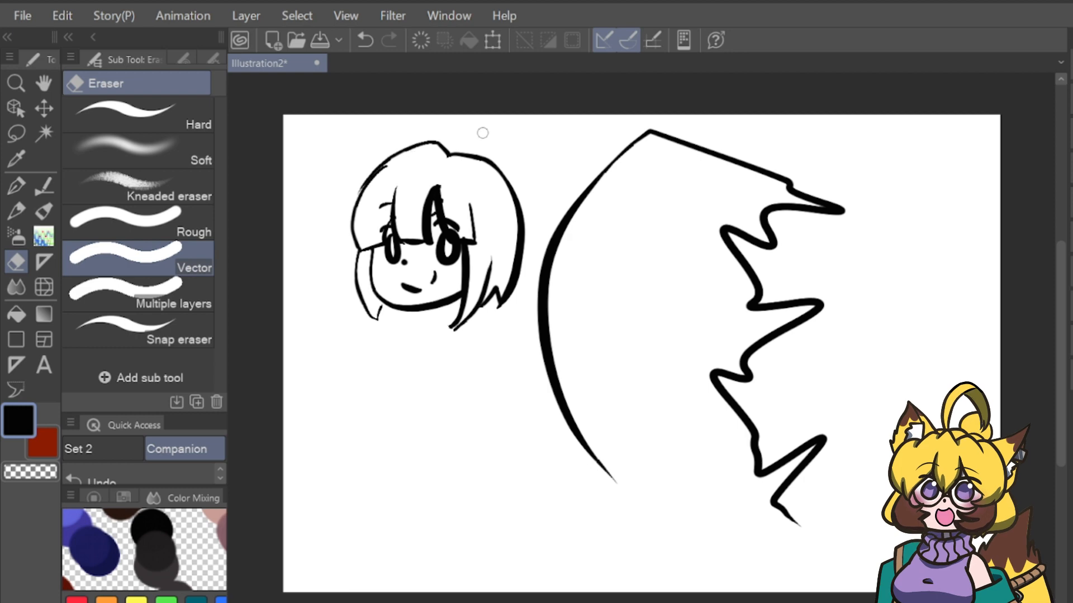
key("ctrl+z")
left_click(372, 218)
mouse_move(396, 170)
left_mouse_down()
mouse_move(357, 235)
mouse_move(464, 124)
mouse_move(463, 151)
mouse_move(482, 144)
left_mouse_up()
Redraw the hair outline over the head with the G-pen, from the crown down the left side and across to the right outline.
key("p")
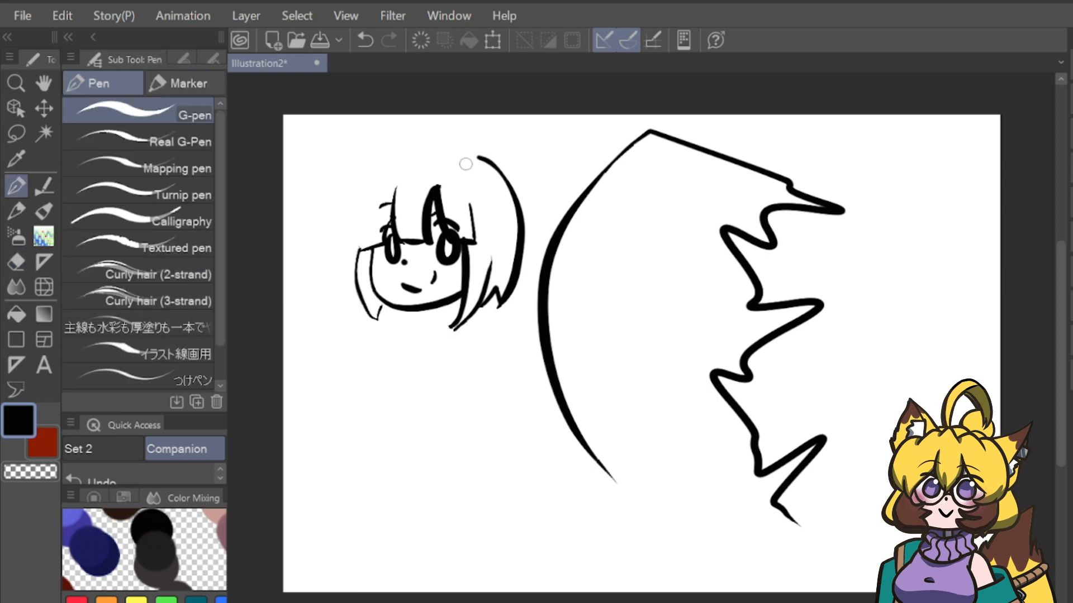
left_click_drag(430, 139, 342, 258)
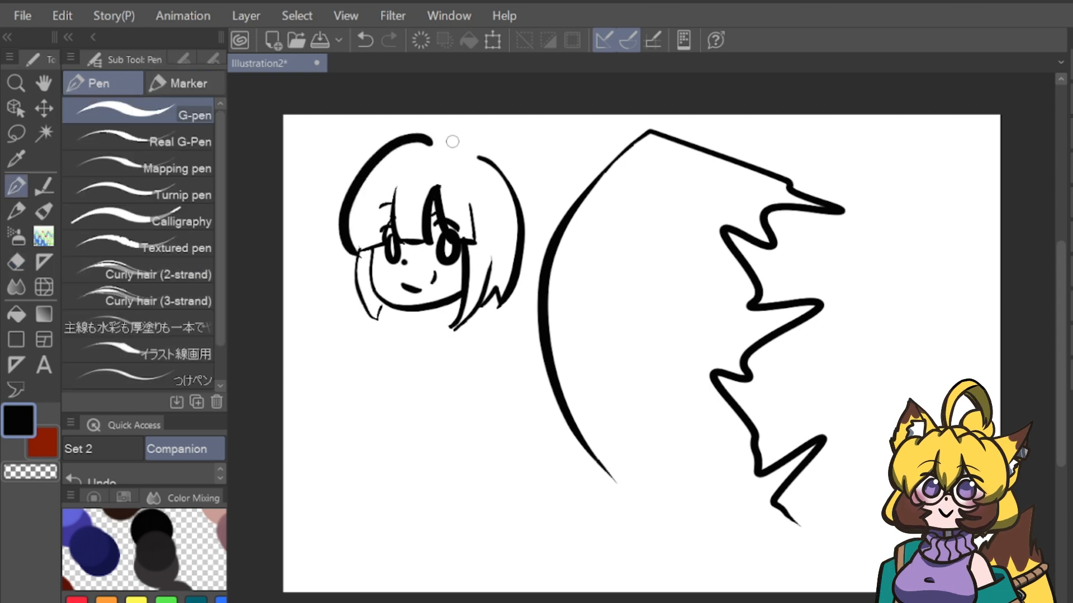
key("ctrl+z")
mouse_move(437, 144)
left_mouse_down()
mouse_move(397, 144)
mouse_move(349, 246)
left_mouse_up()
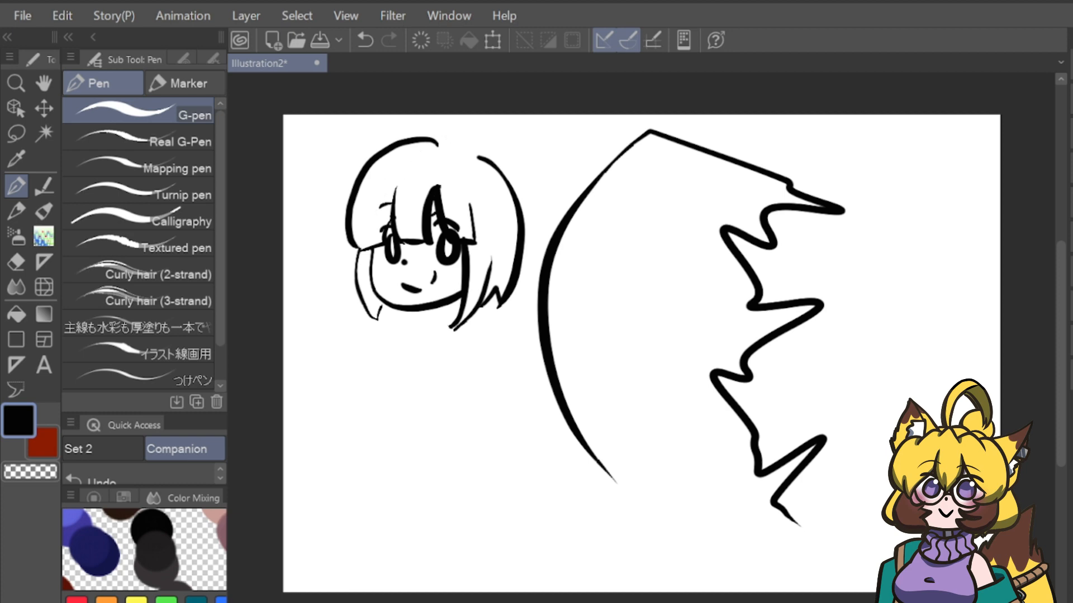
key("ctrl+z")
mouse_move(437, 144)
left_mouse_down()
mouse_move(395, 144)
mouse_move(356, 249)
left_mouse_up()
left_click_drag(440, 146, 497, 147)
key("ctrl+z")
mouse_move(438, 146)
left_mouse_down()
mouse_move(490, 152)
mouse_move(503, 171)
left_mouse_up()
Add a small looped hair tuft on the crown and touch up the tip of the left hair lock.
left_click_drag(434, 138, 440, 144)
left_click_drag(393, 223, 383, 240)
left_click_drag(381, 303, 378, 320)
key("ctrl+z")
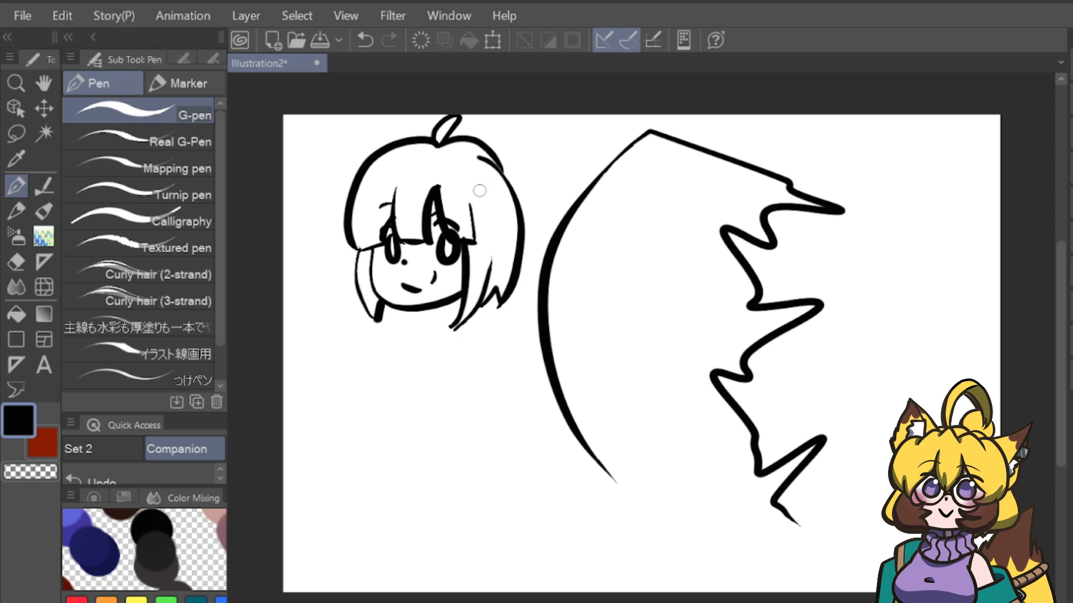
Switch back to the Adjust line width sub tool.
key("y")
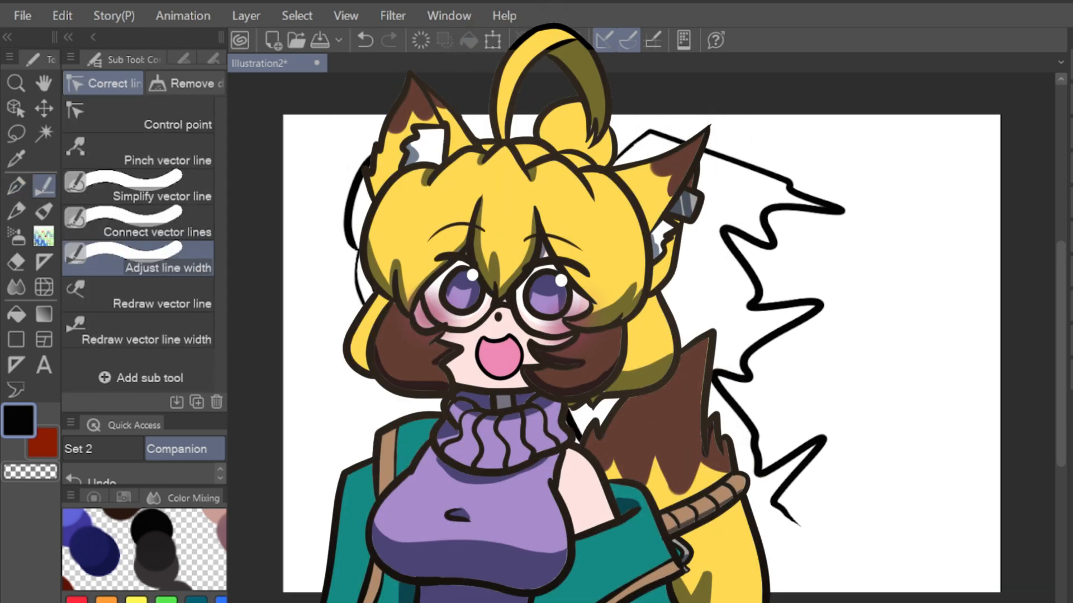